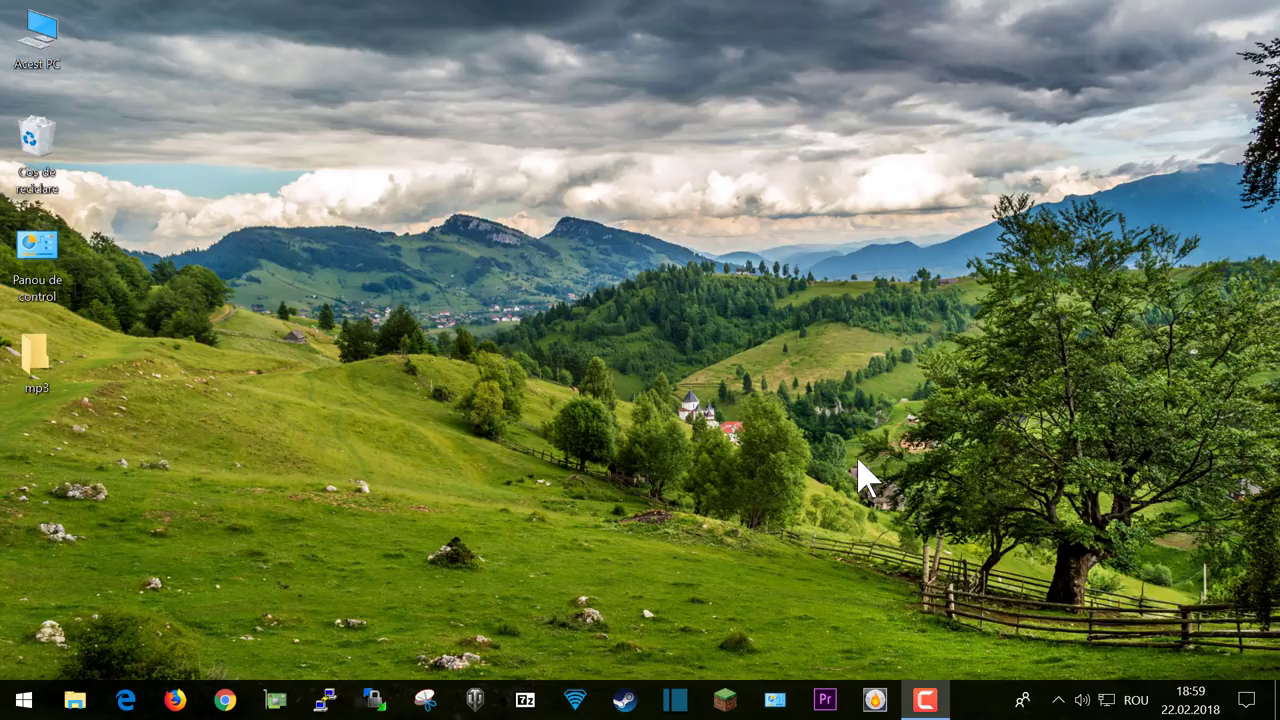
Create a new Audio CD project in Express Burn and add the mp3 folder from the desktop to it.
click(876, 698)
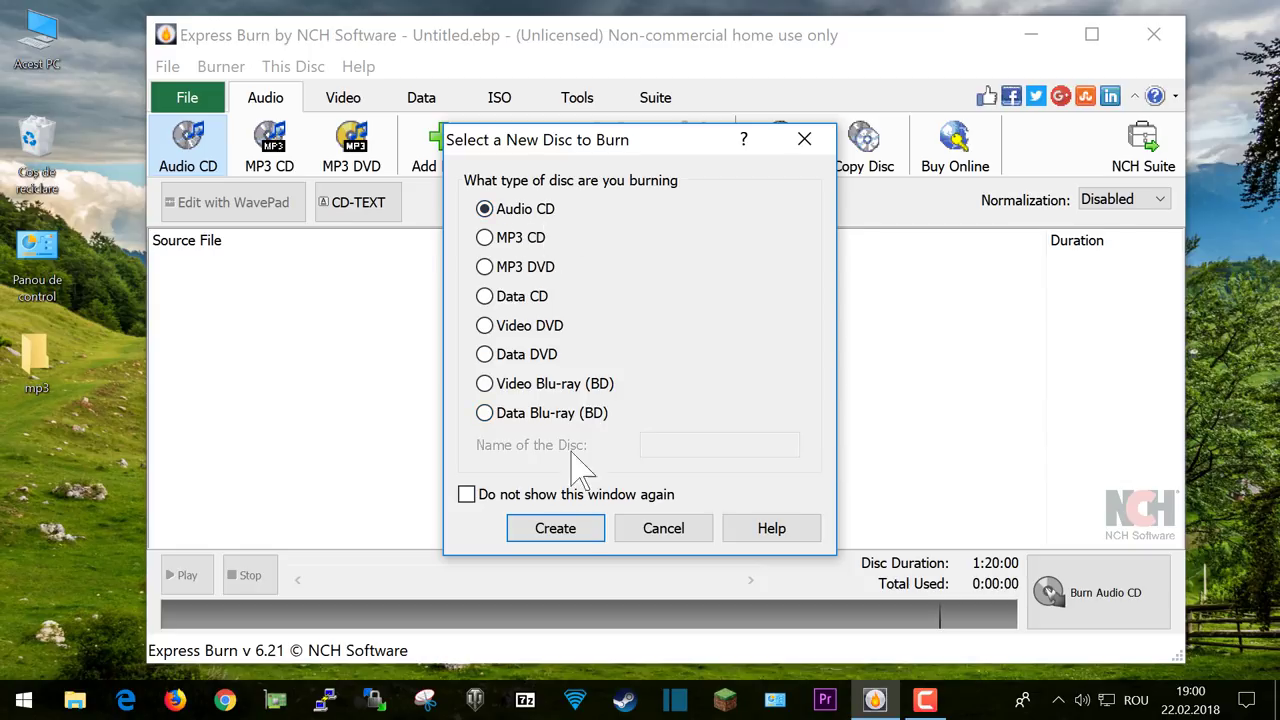
click(570, 529)
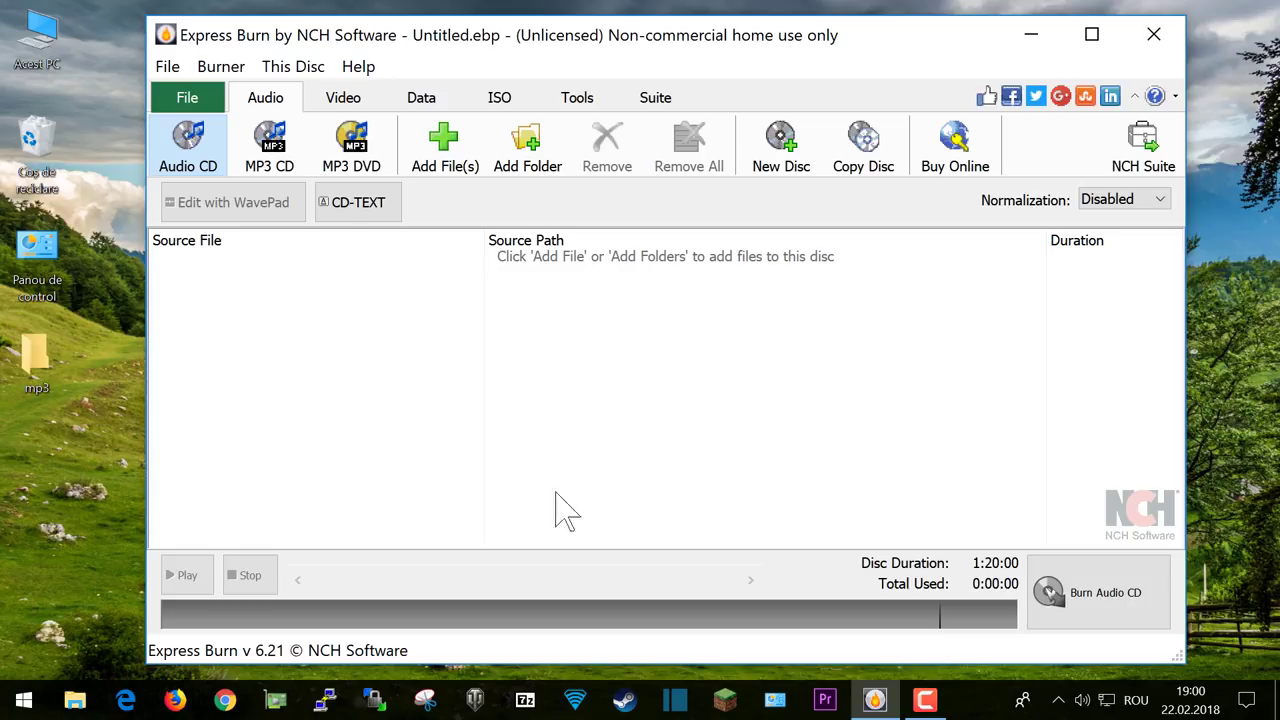
click(40, 380)
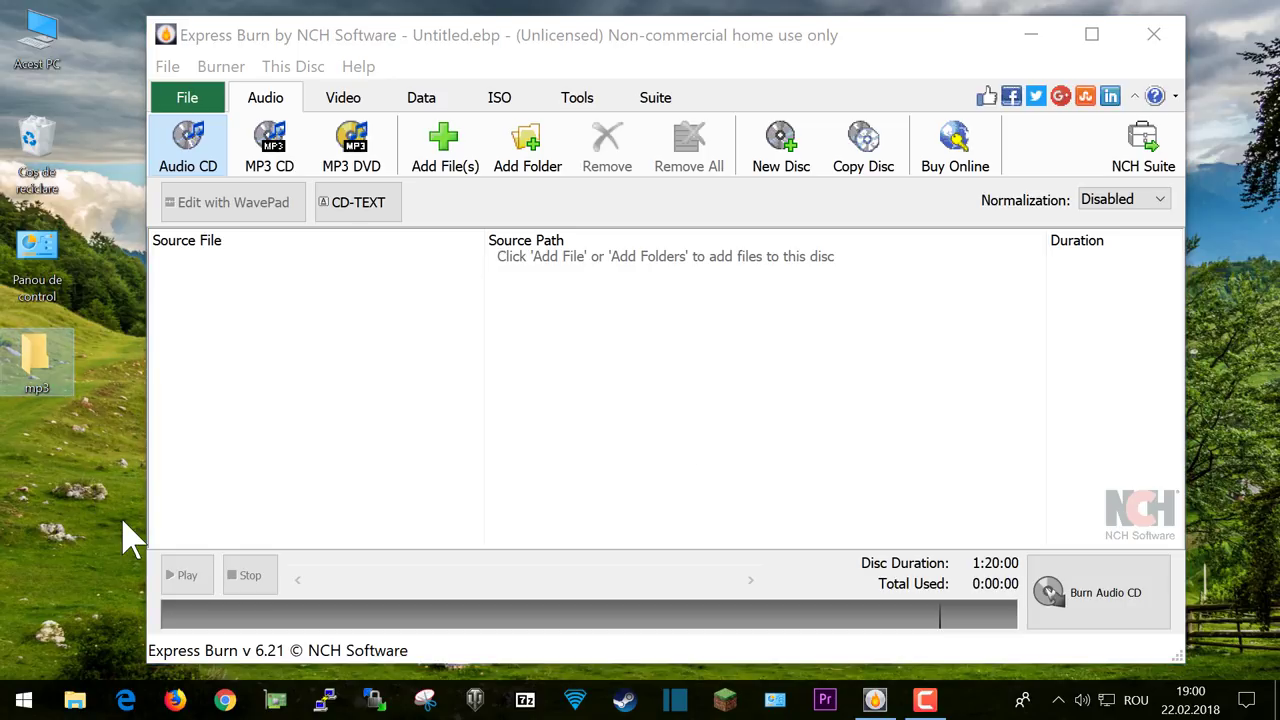
mouse_move(40, 375)
mouse_down()
mouse_move(386, 466)
mouse_move(423, 429)
mouse_move(120, 491)
mouse_up()
click(167, 66)
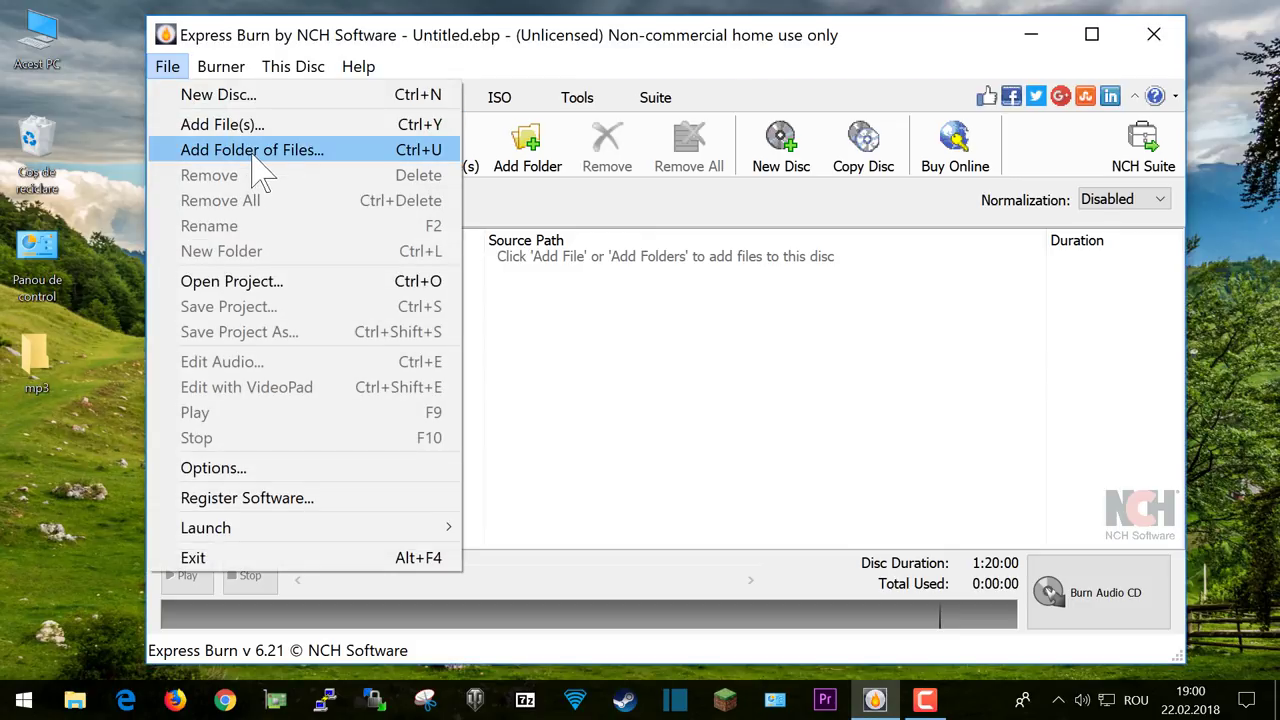
click(94, 349)
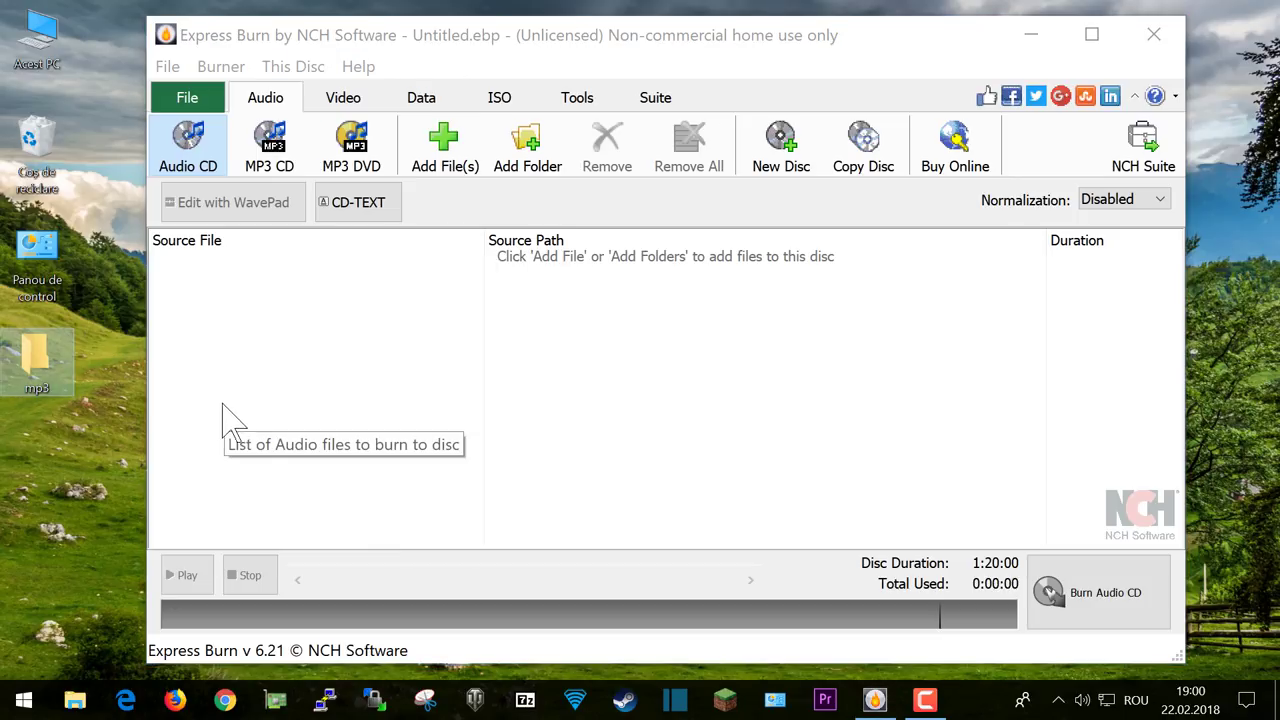
drag(37, 357, 450, 436)
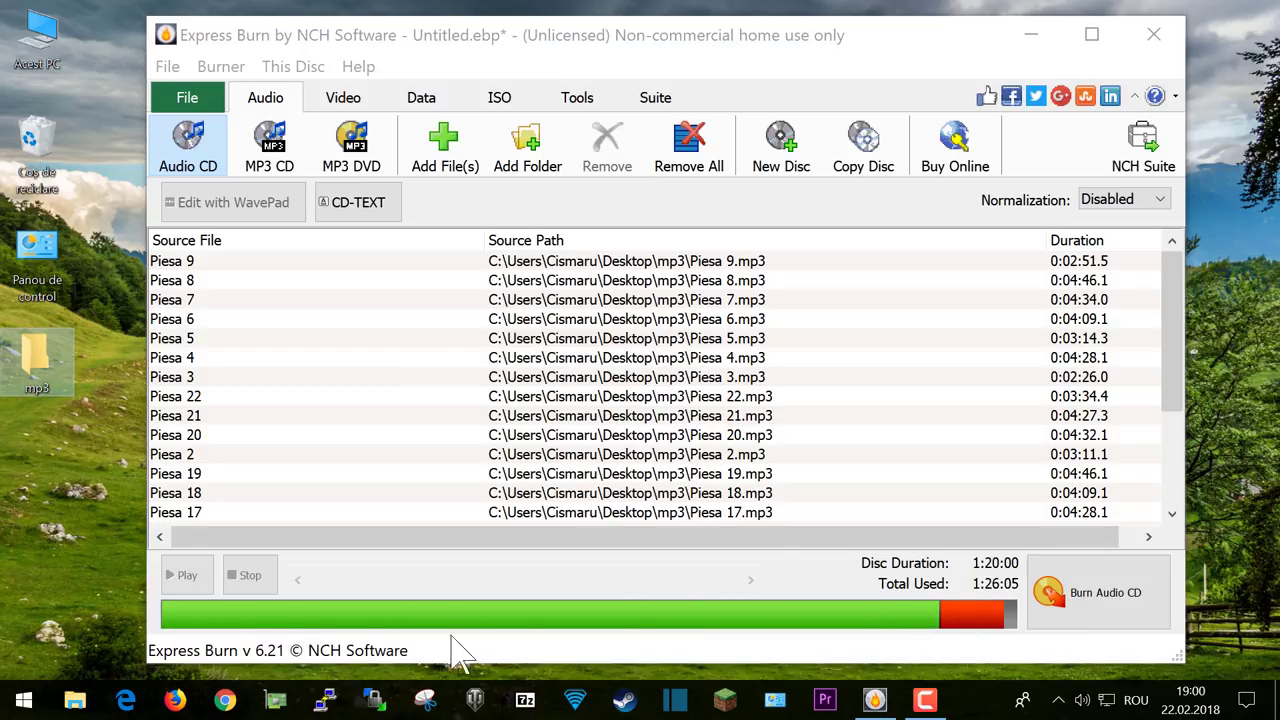
Remove the tracks Piesa 22 and Piesa 21 from the disc so the compilation fits the CD's duration.
mouse_move(943, 625)
click(204, 400)
key(Delete)
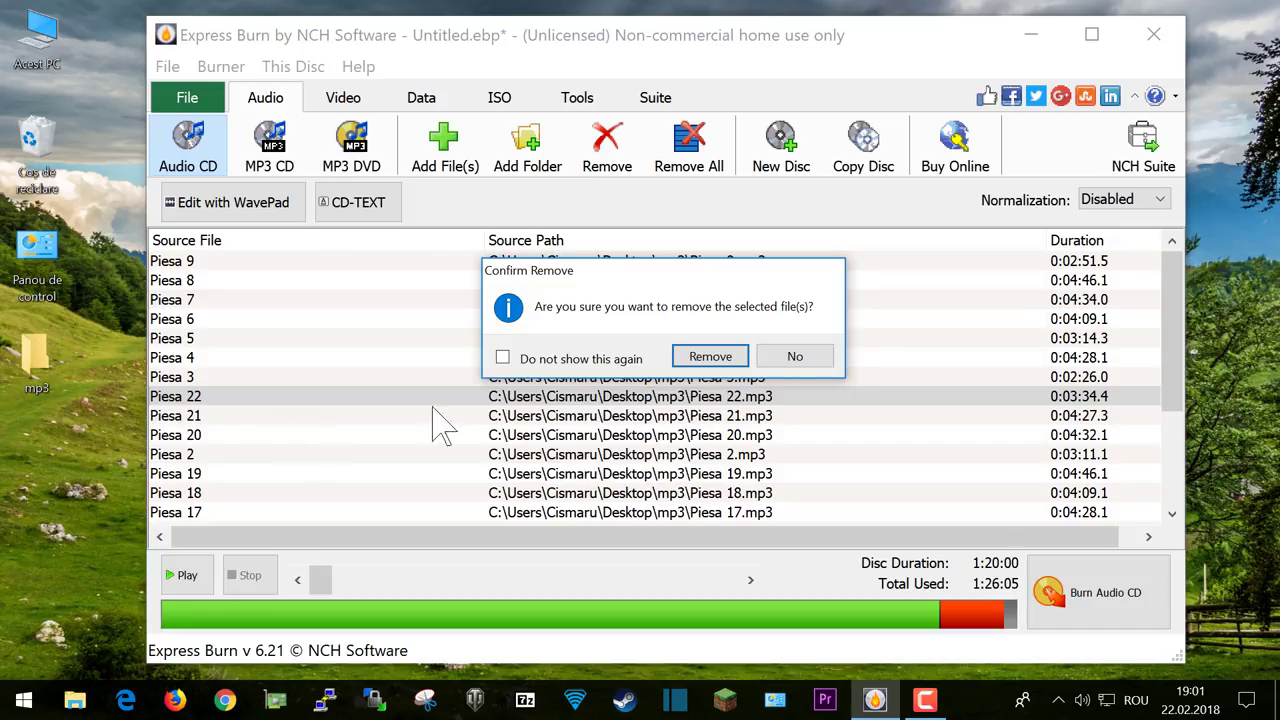
click(711, 354)
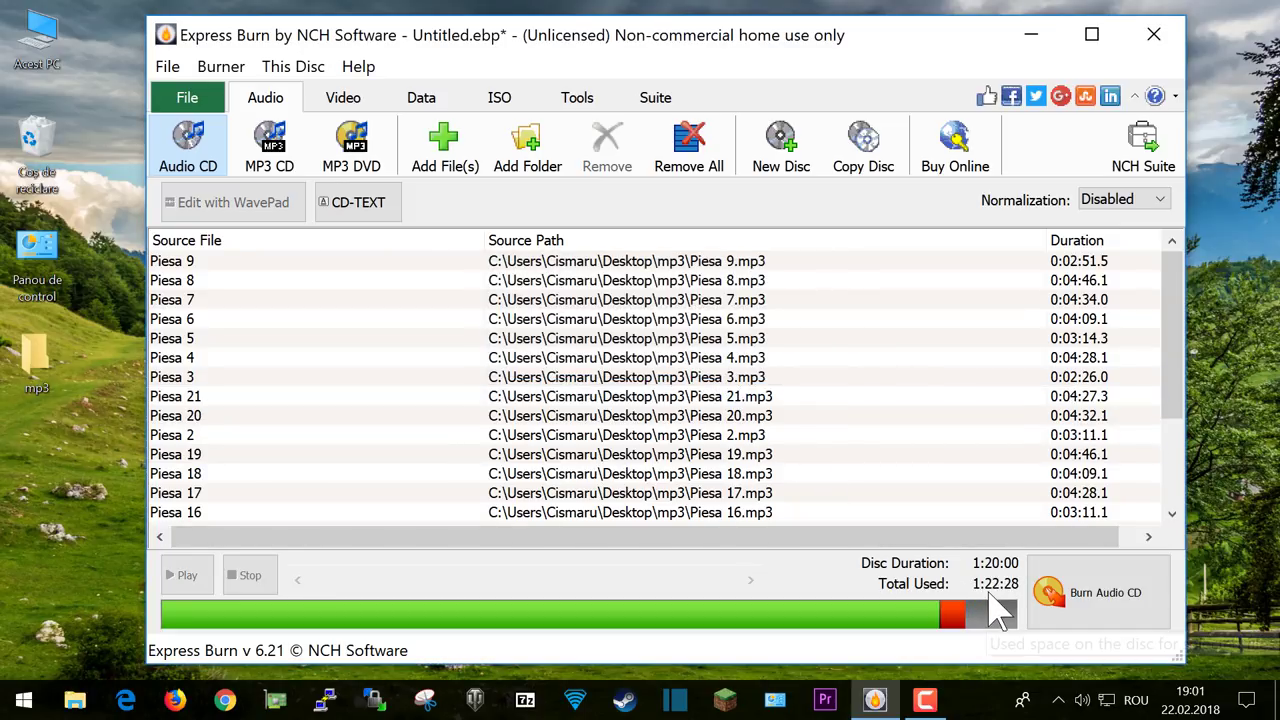
click(231, 398)
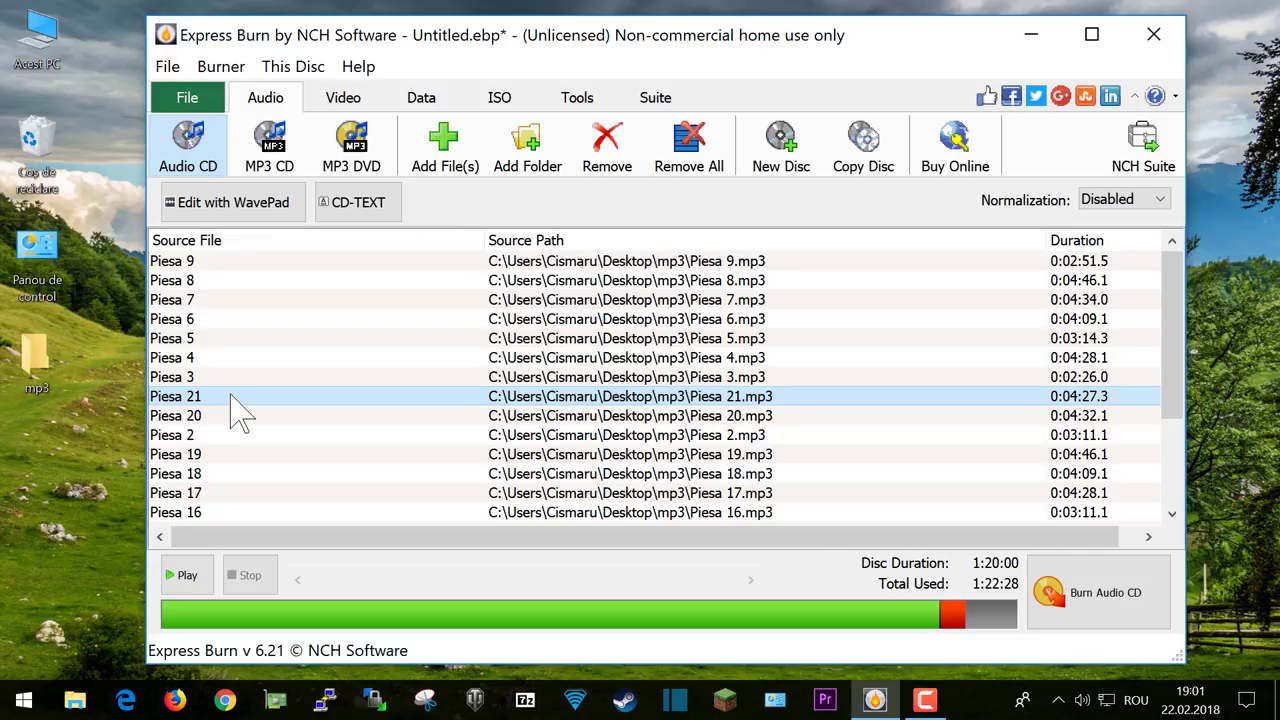
key(Delete)
click(700, 355)
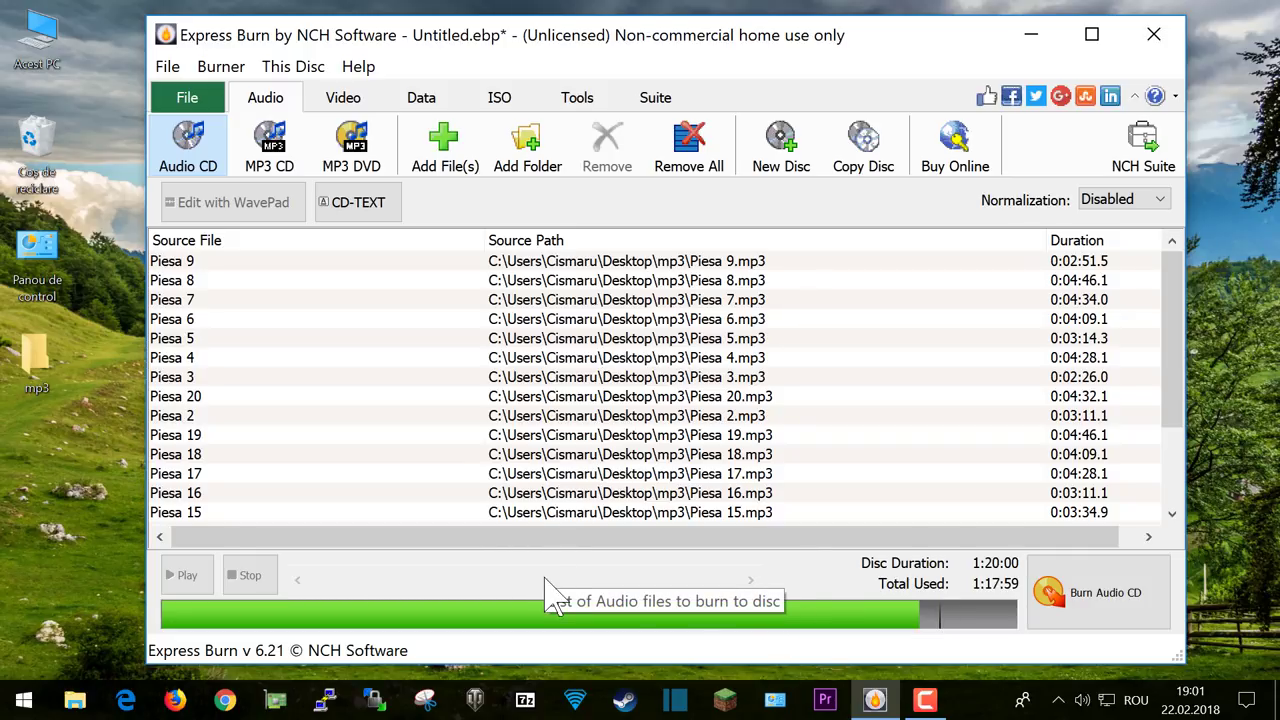
Examine the CD-TEXT details for the album and its tracks, and close them without editing.
click(205, 322)
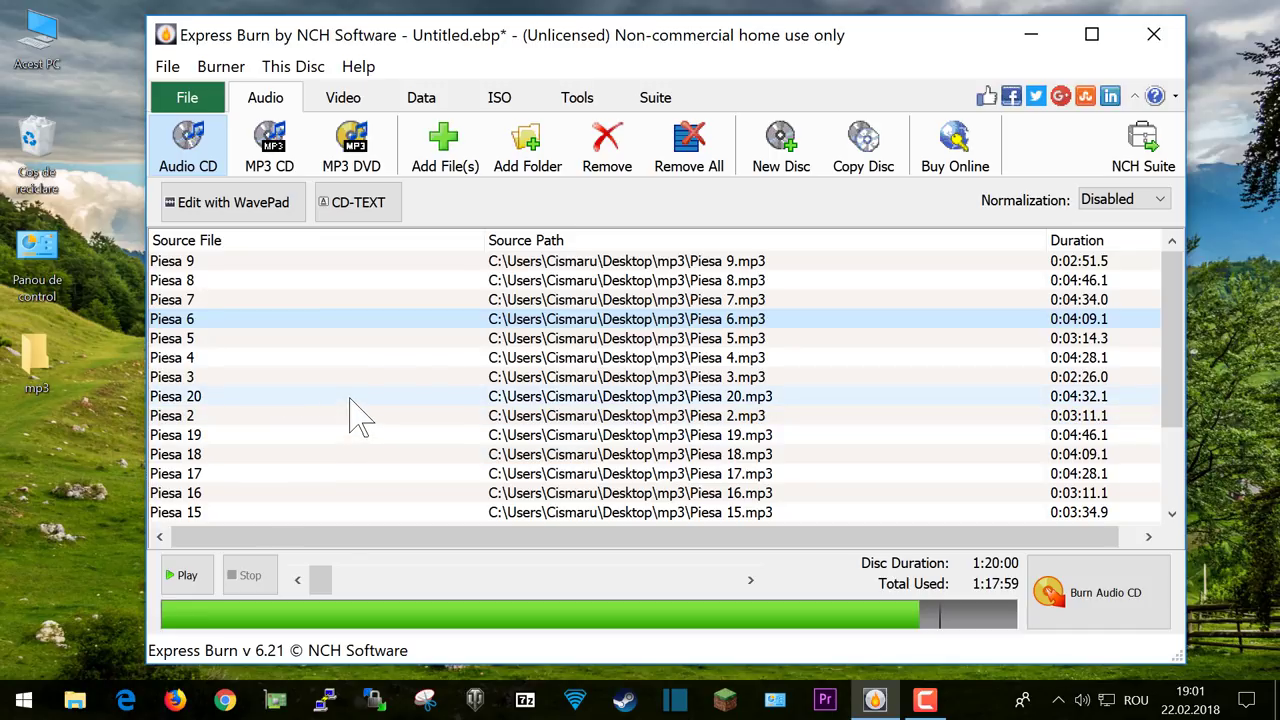
click(357, 212)
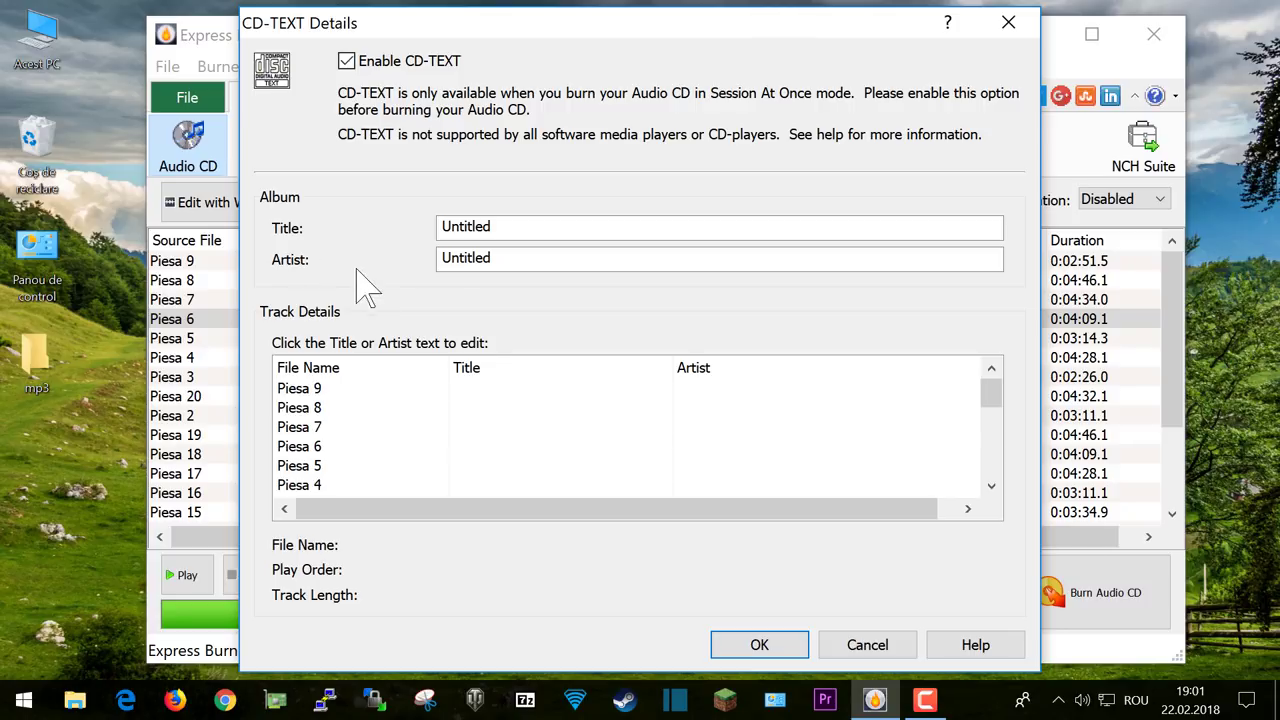
click(1010, 28)
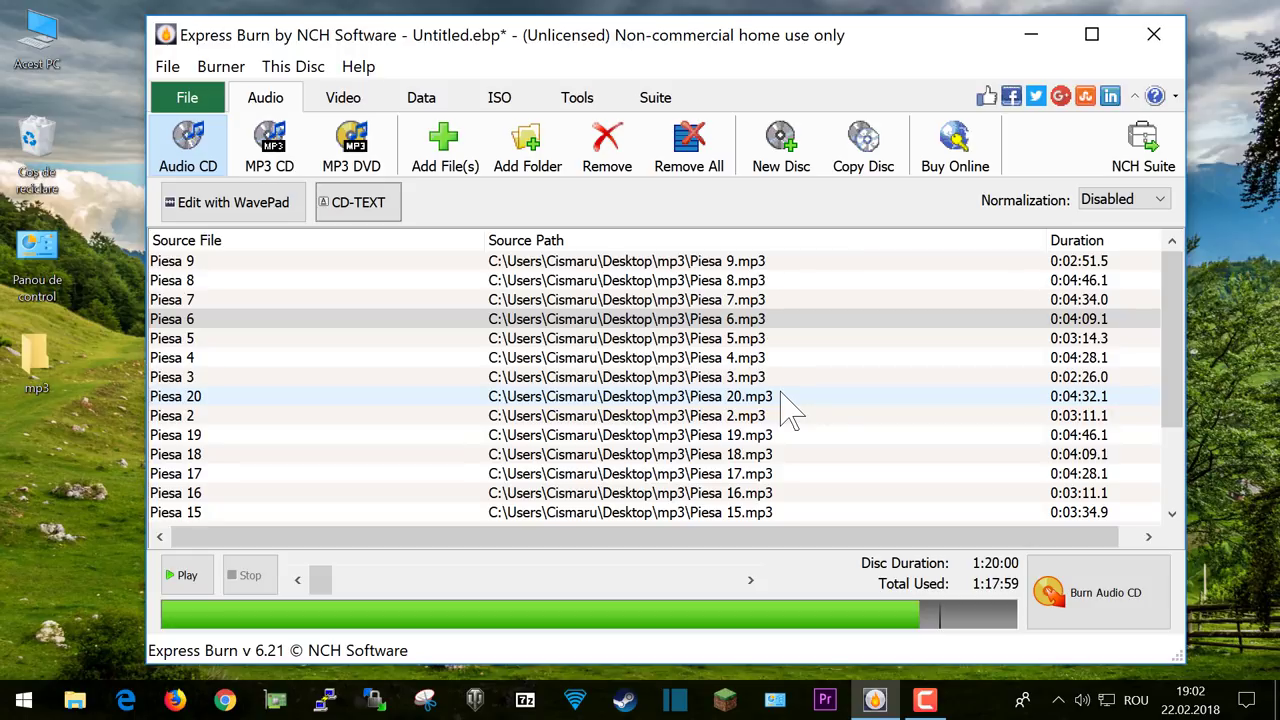
Try the 80% and 90% normalization levels and return normalization to Disabled.
click(1128, 206)
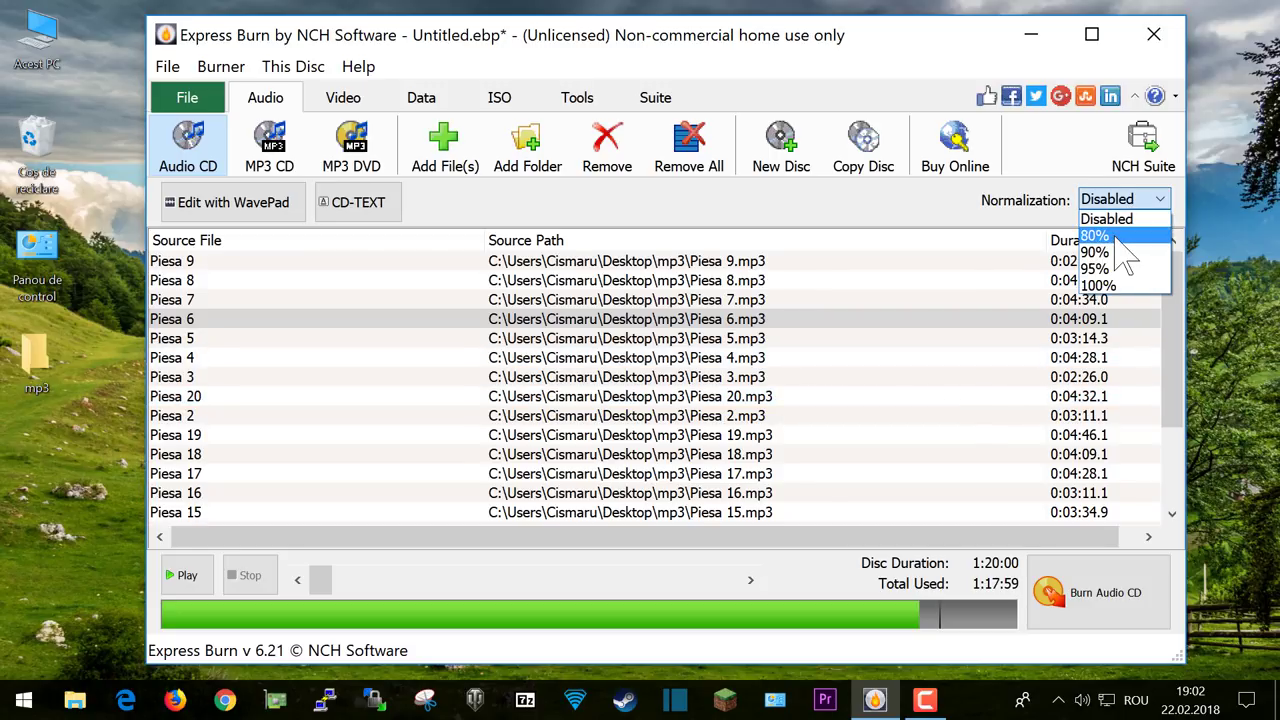
click(1108, 238)
click(1120, 200)
click(1105, 252)
click(1120, 200)
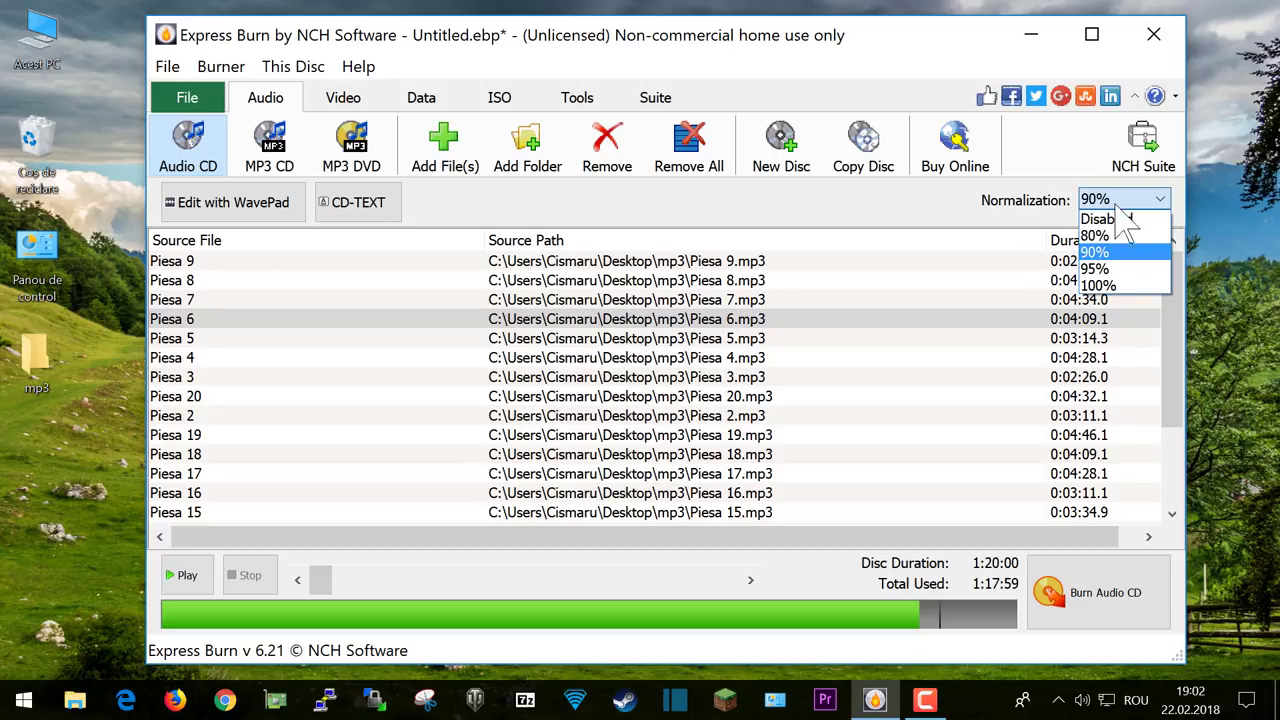
click(1126, 221)
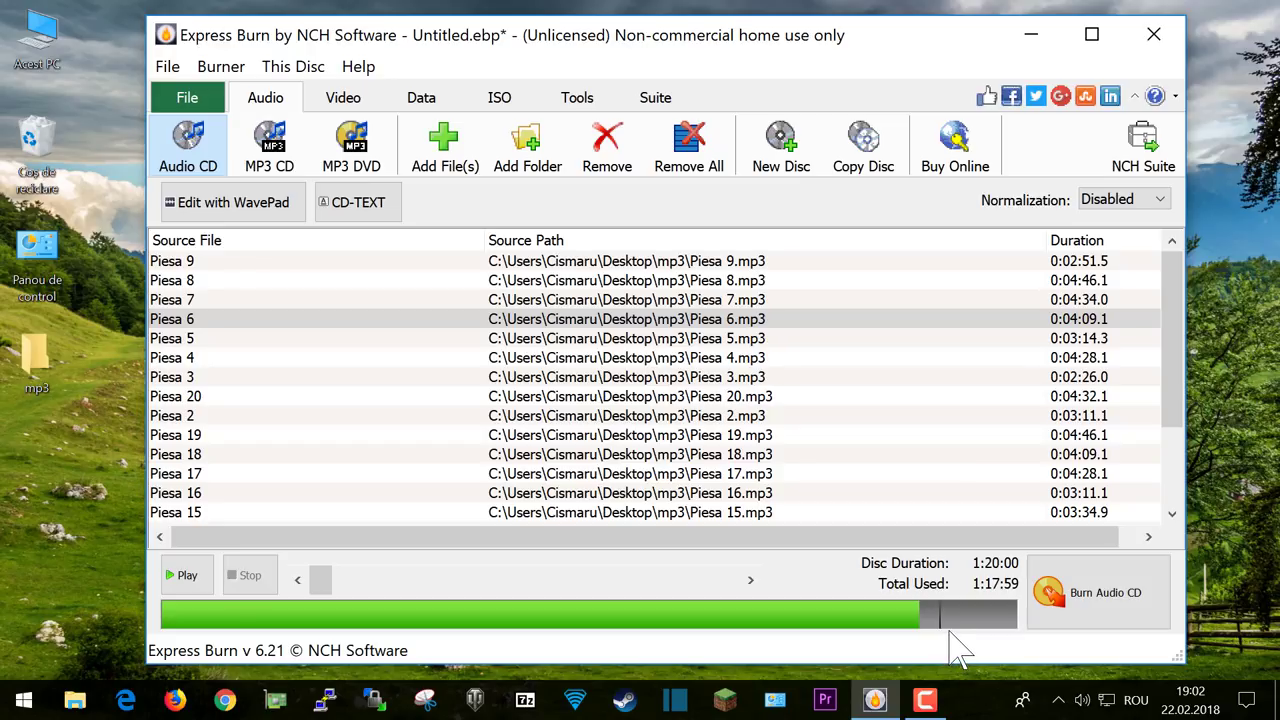
Open the Burn Audio CD settings, check the burner drive choice, and set the write speed to 10x.
click(1097, 606)
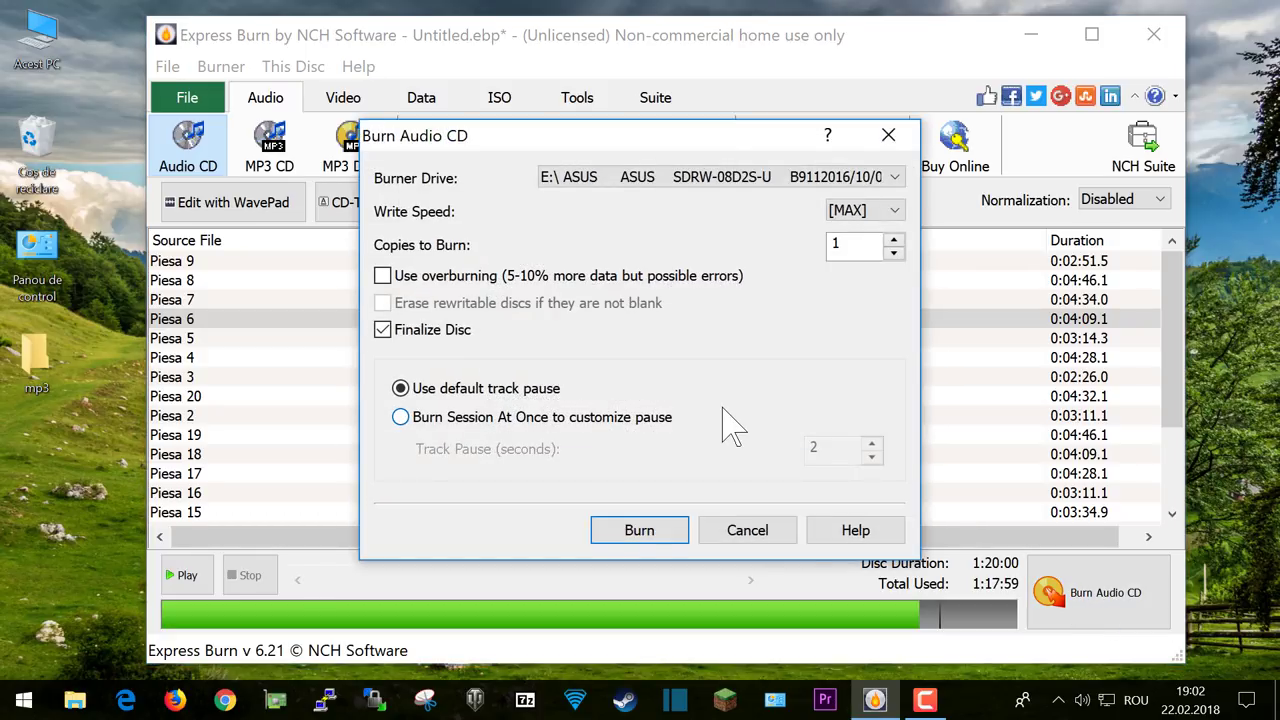
click(705, 195)
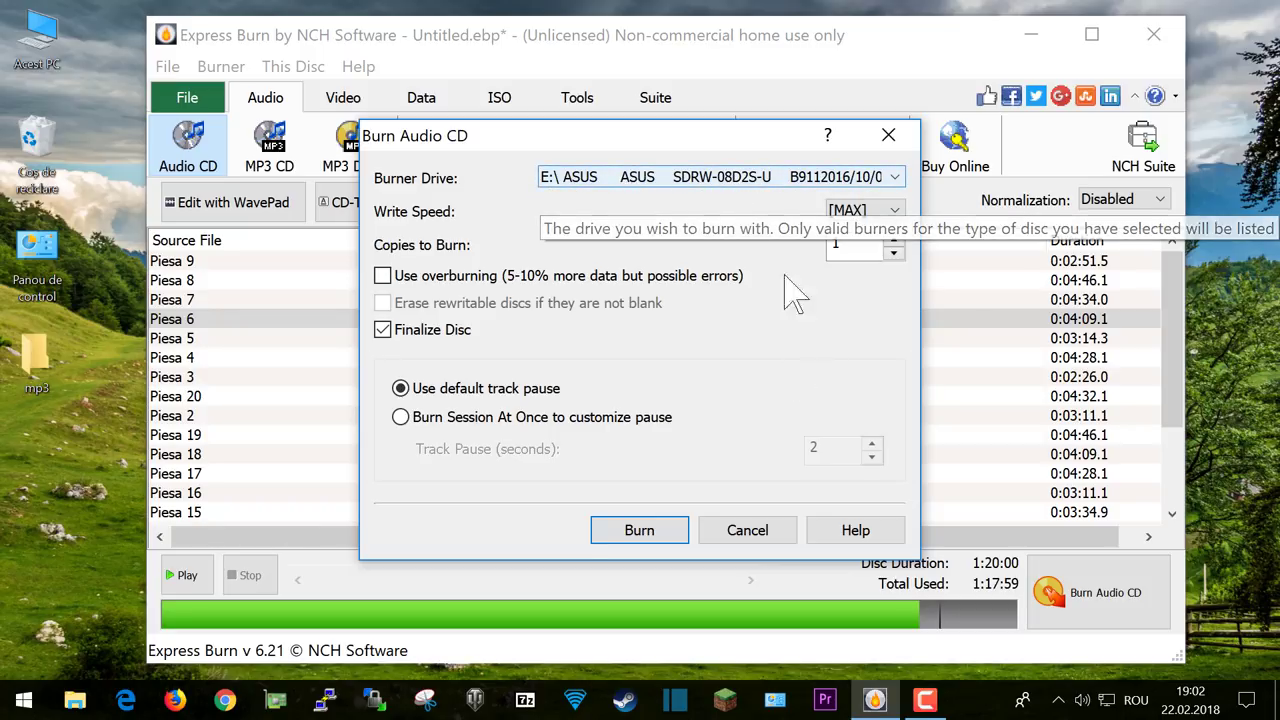
click(866, 212)
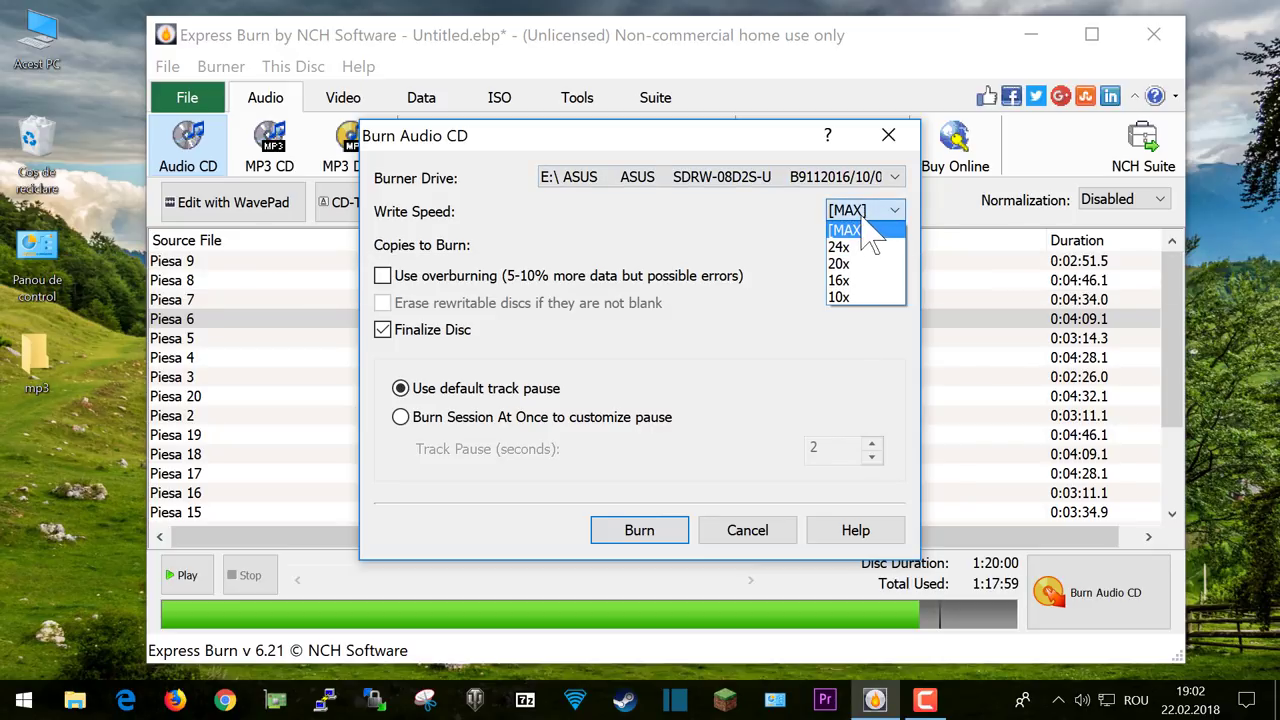
click(848, 297)
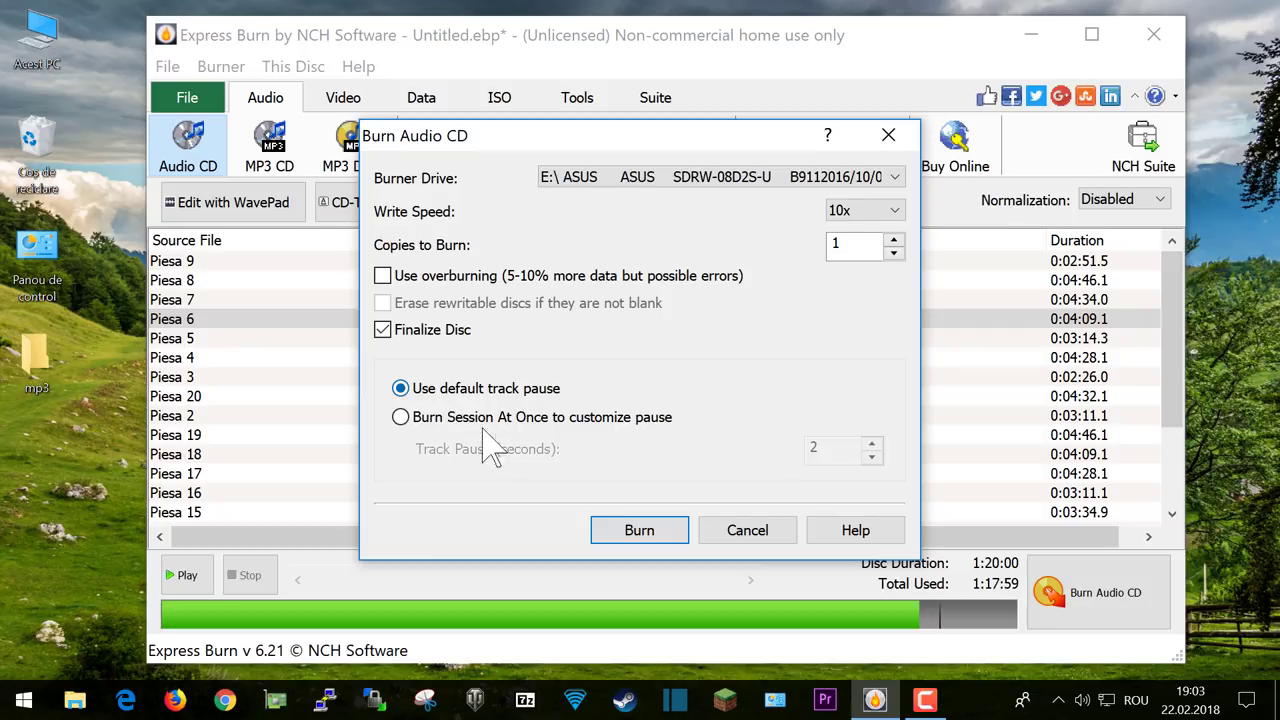
Try Burn Session At Once with custom track pauses such as 1 and 5 seconds, and return to the default track pause.
click(400, 417)
click(872, 457)
click(872, 444)
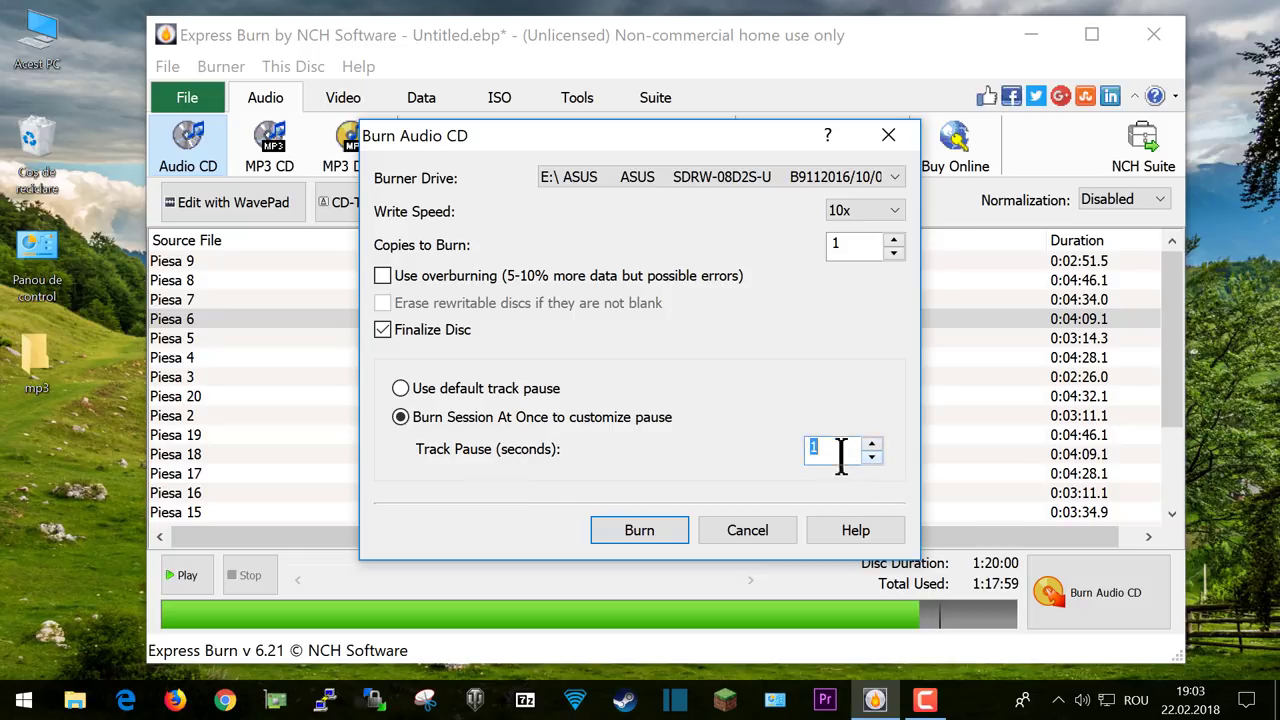
click(872, 444)
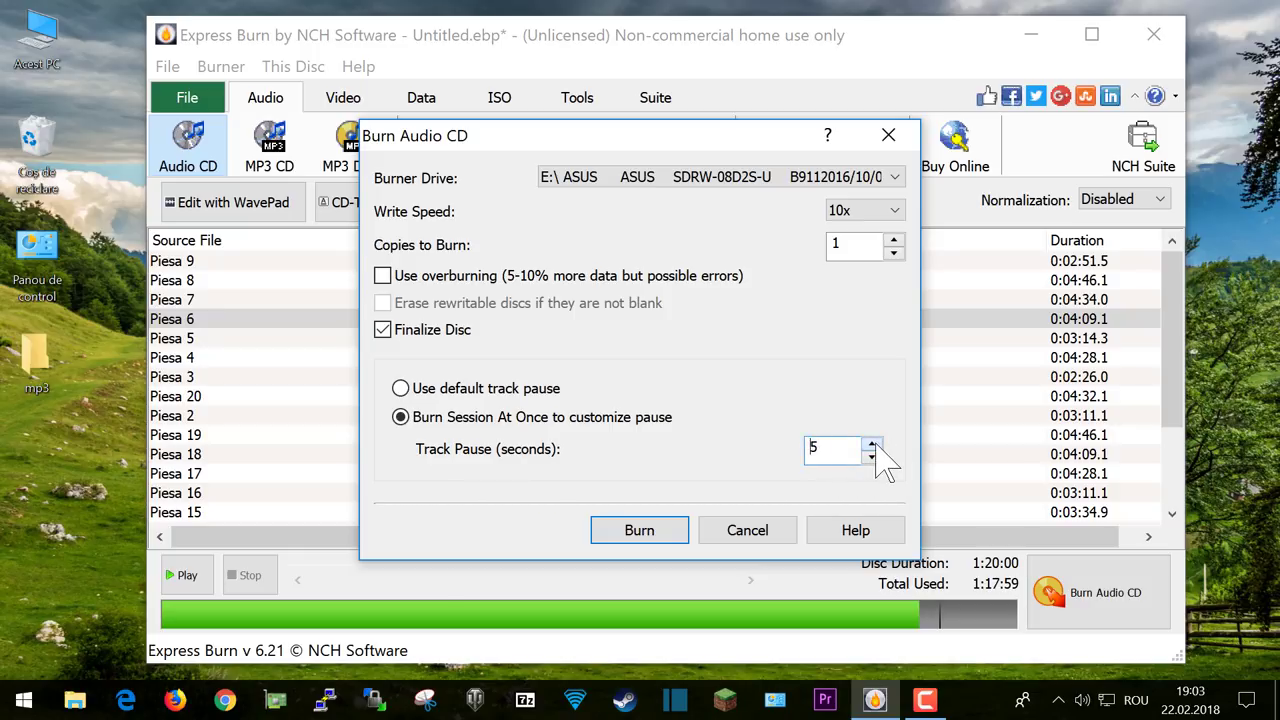
click(400, 388)
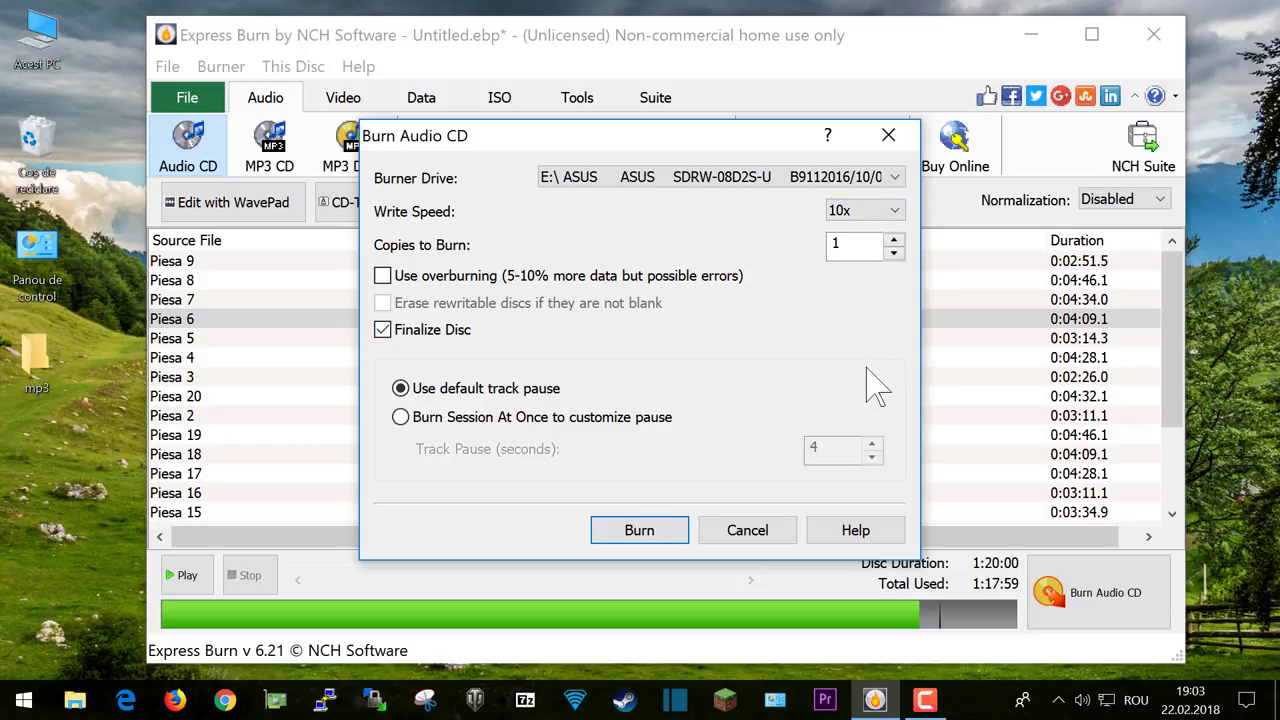
Burn the audio CD with the chosen settings and return to the Express Burn project window.
click(639, 530)
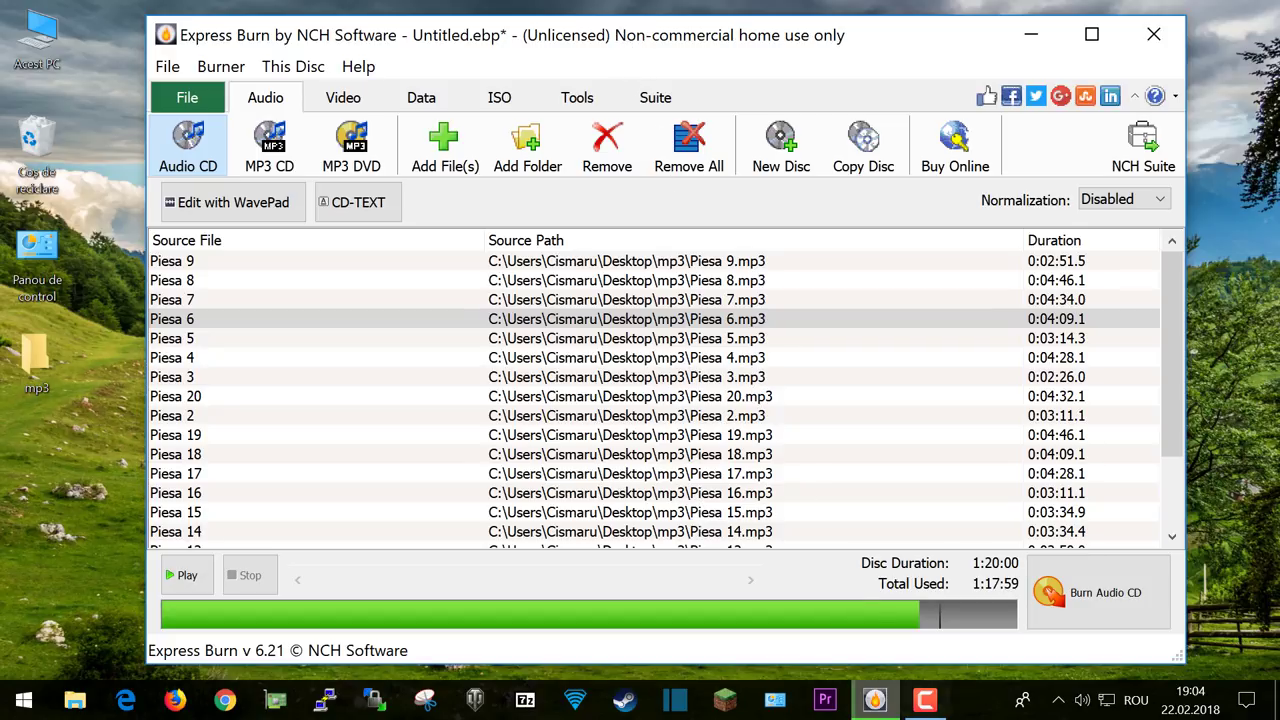
click(880, 702)
click(878, 700)
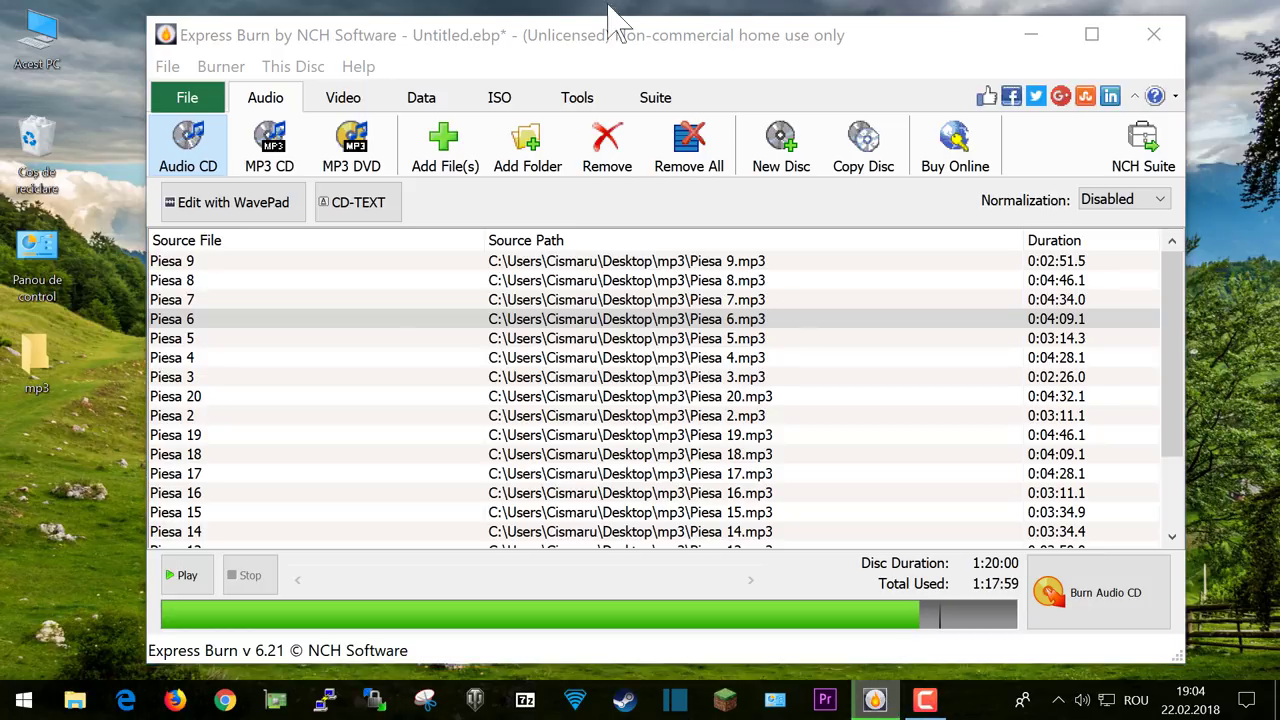